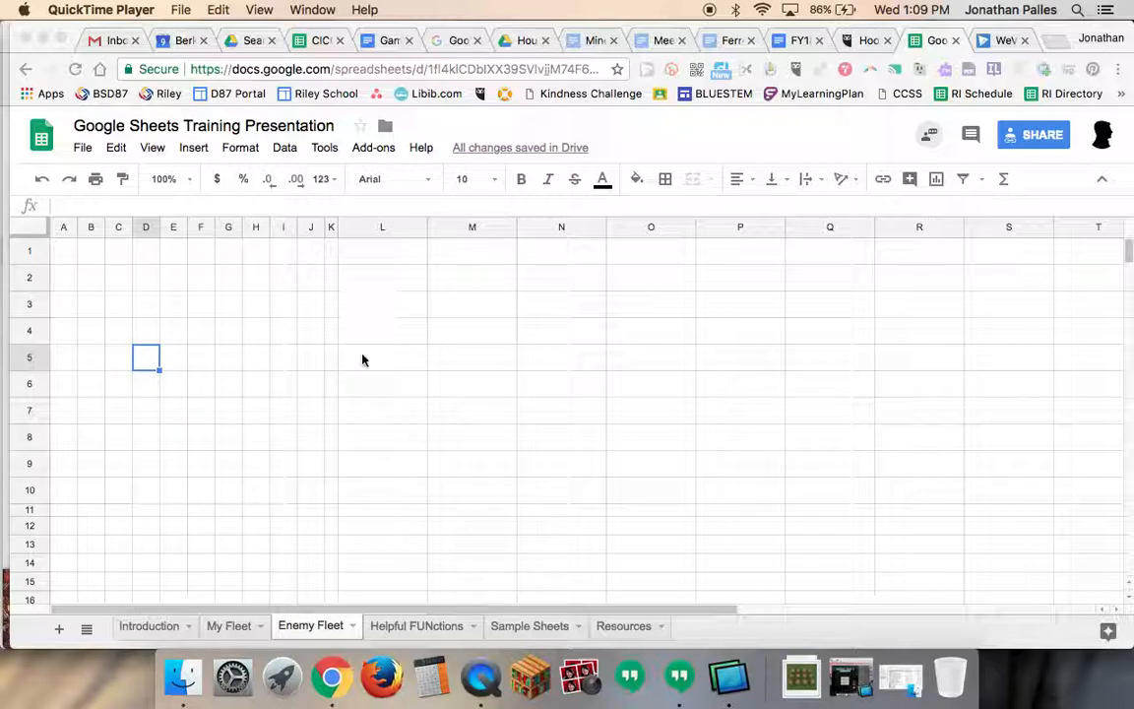
Consult the My Fleet sheet's layout, and fill cells A1:J10 on the Enemy Fleet sheet with cyan to match.
left_click(230, 626)
left_click(241, 626)
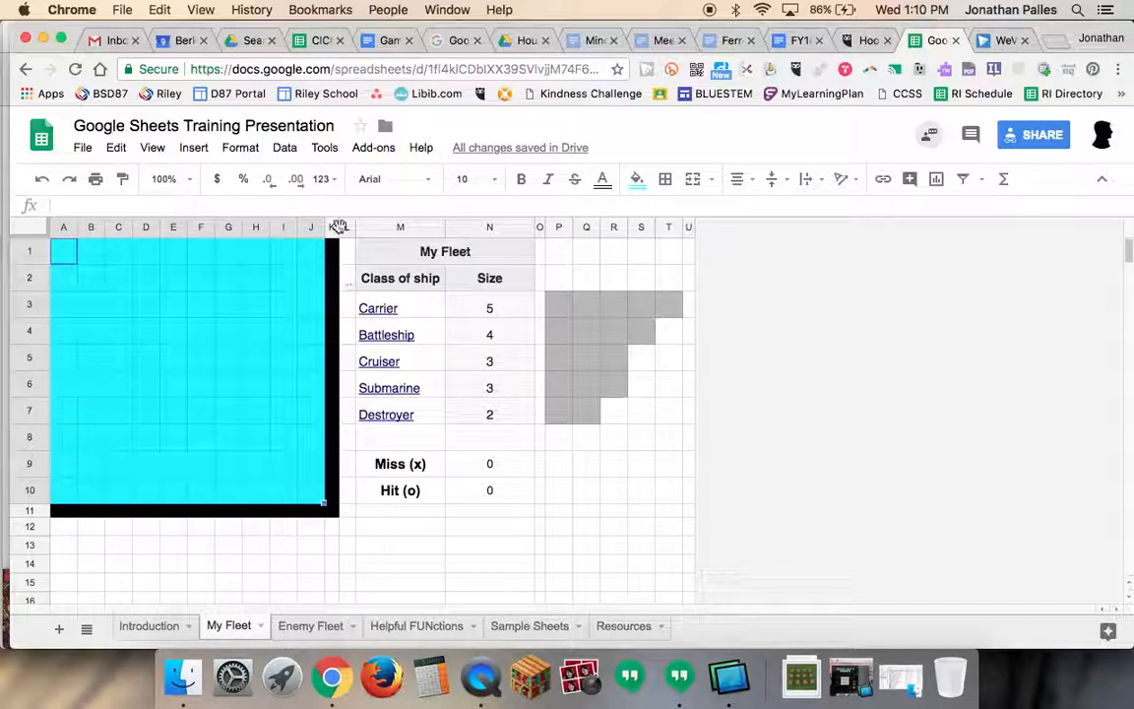
left_click(308, 627)
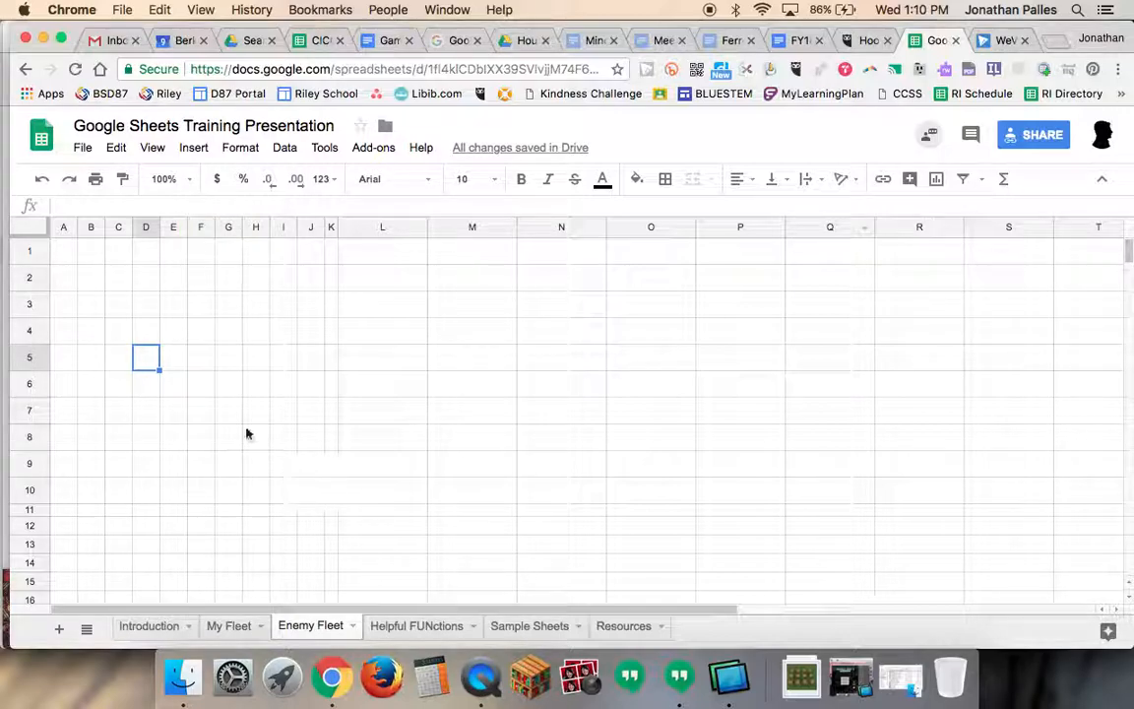
left_click(70, 258)
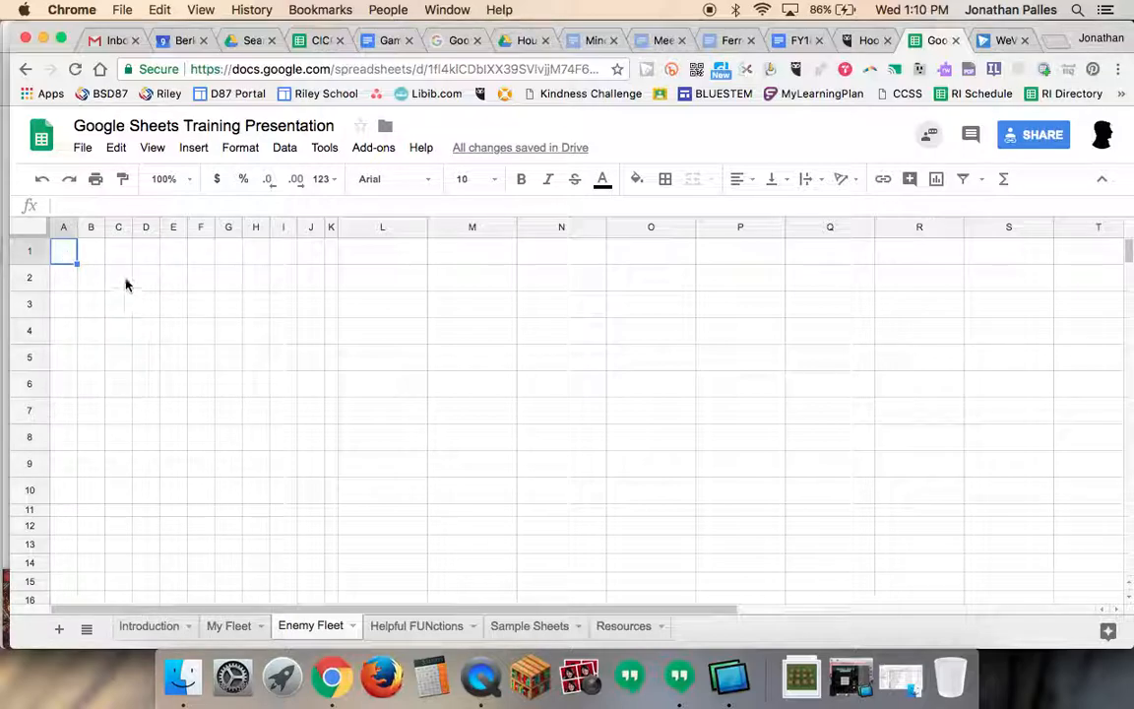
left_click_drag(69, 256, 307, 502)
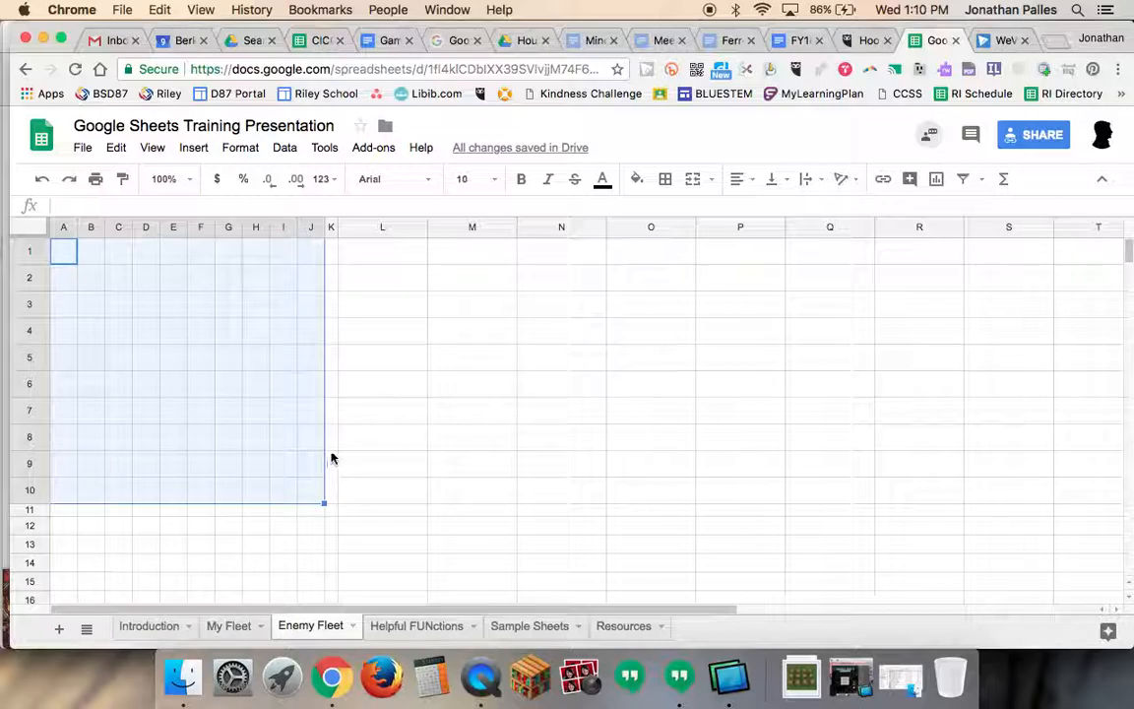
left_click(645, 183)
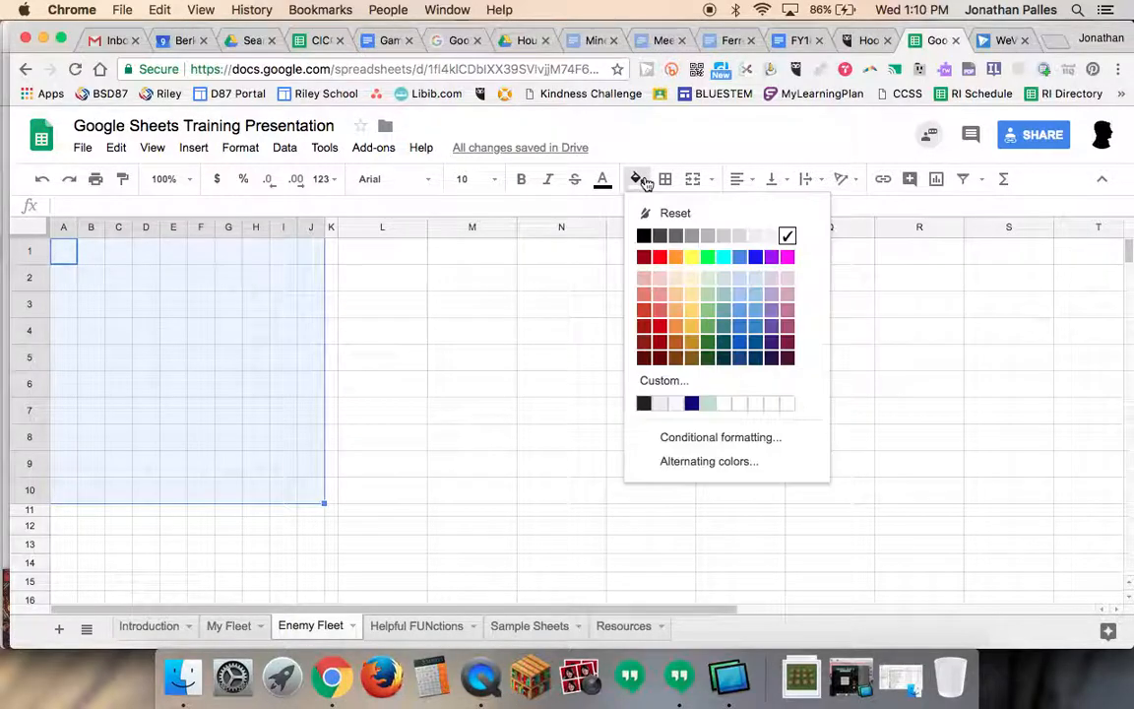
left_click(724, 257)
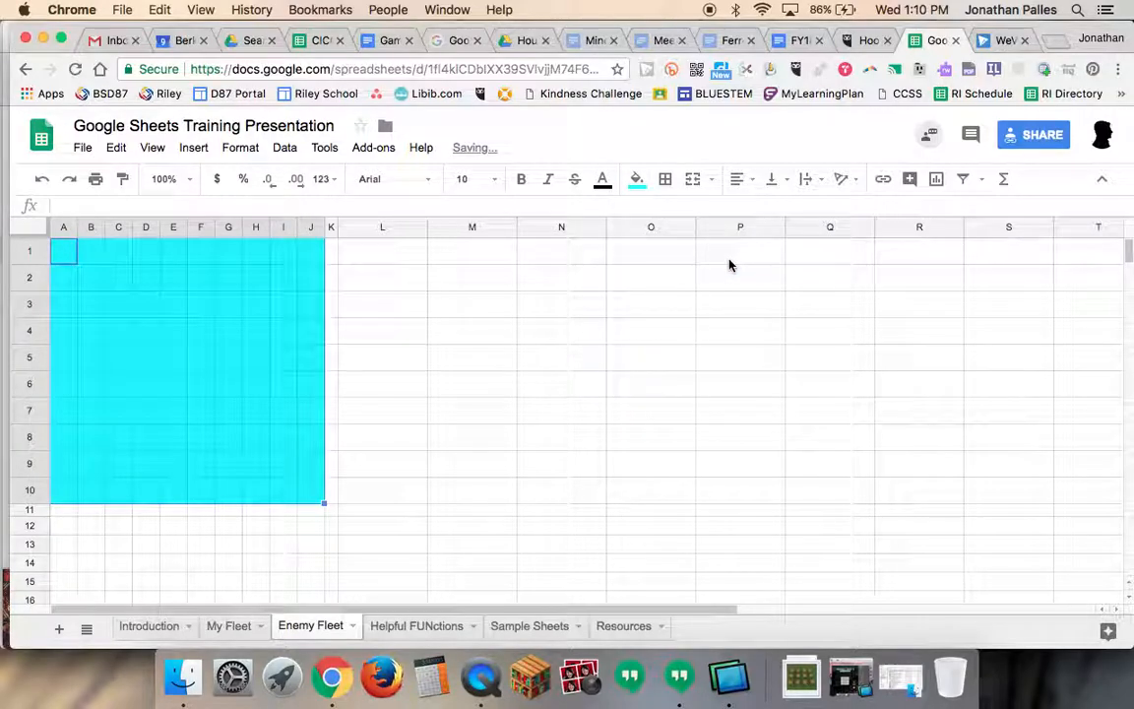
left_click(260, 364)
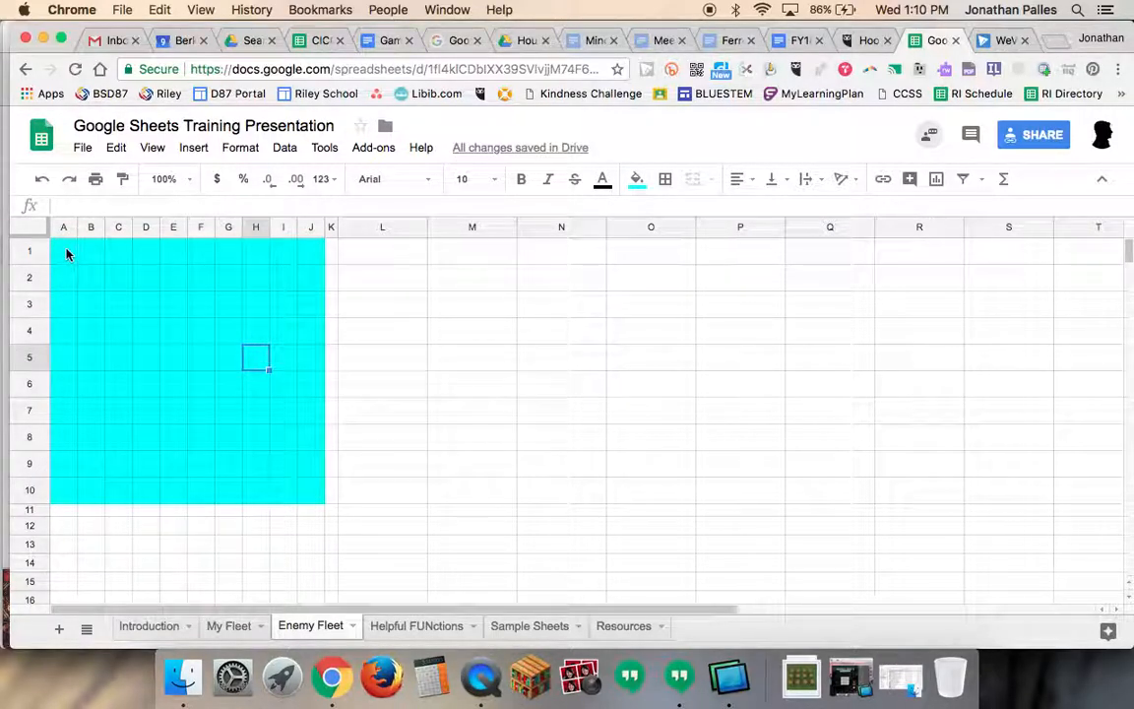
Add a black border to the cyan grid by filling K1 black and extending it down to K11 and across to A11.
left_click(331, 253)
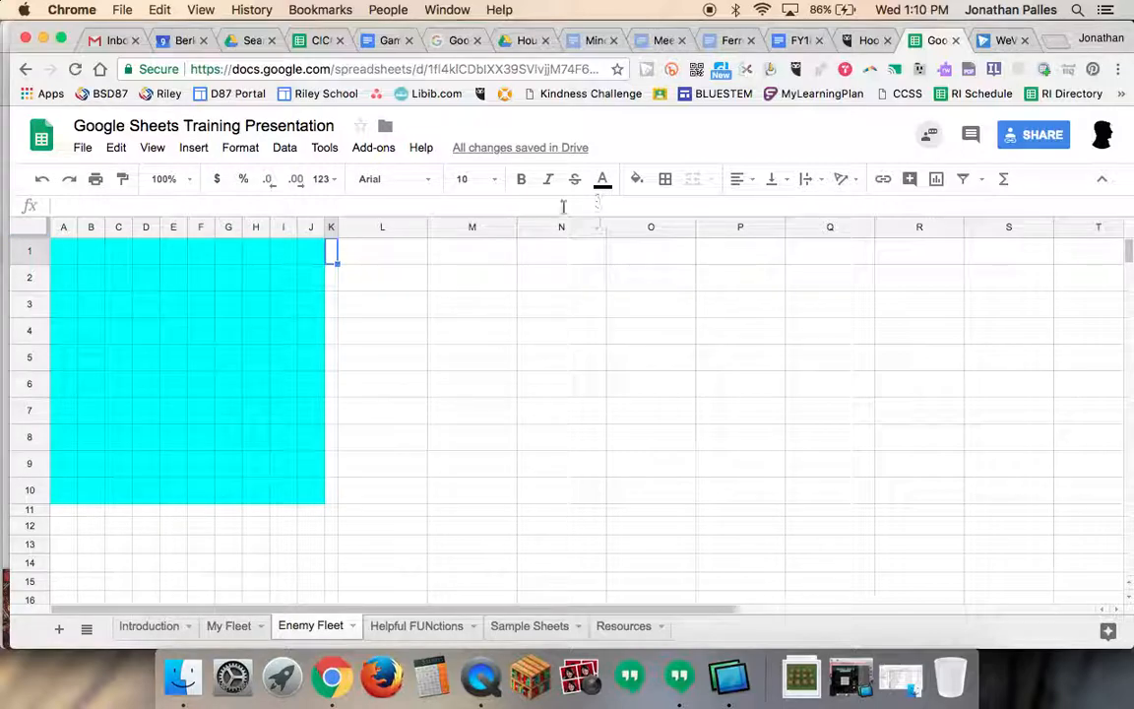
left_click(637, 178)
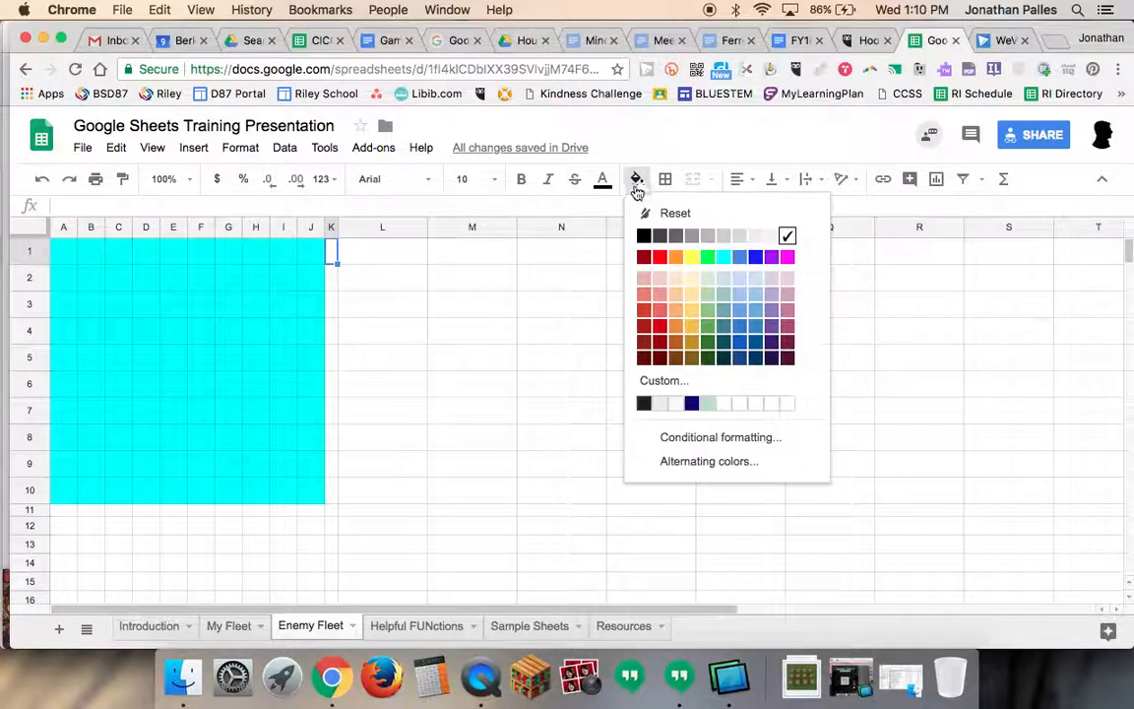
left_click(637, 234)
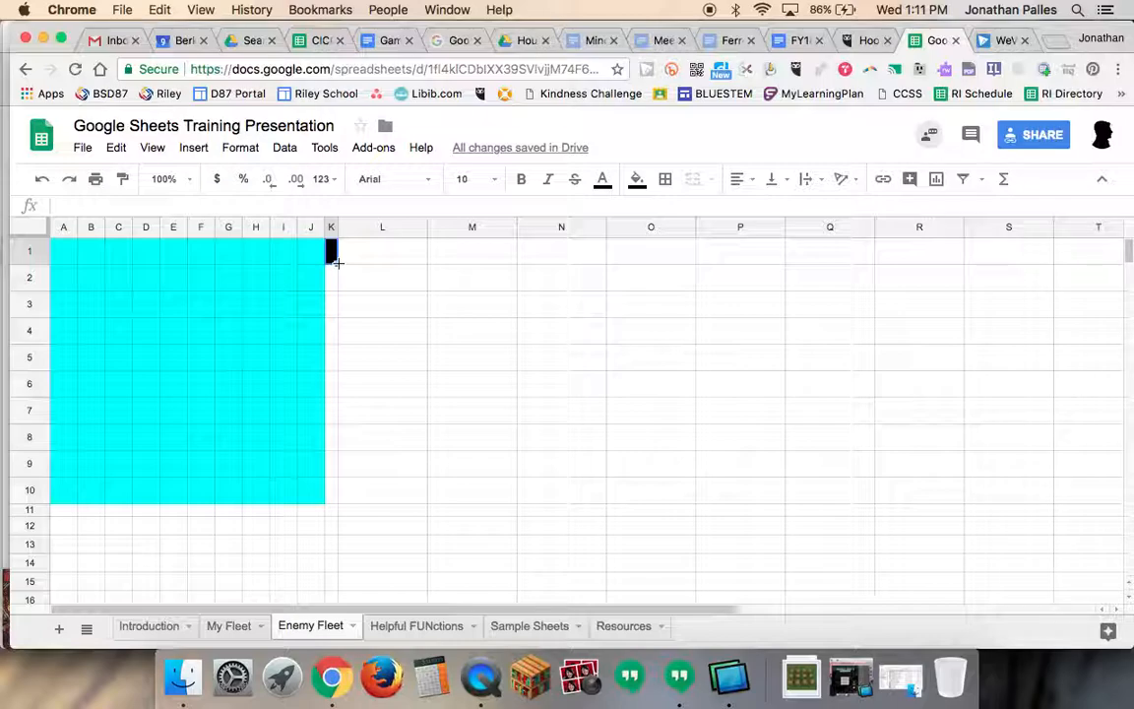
left_click_drag(336, 262, 357, 520)
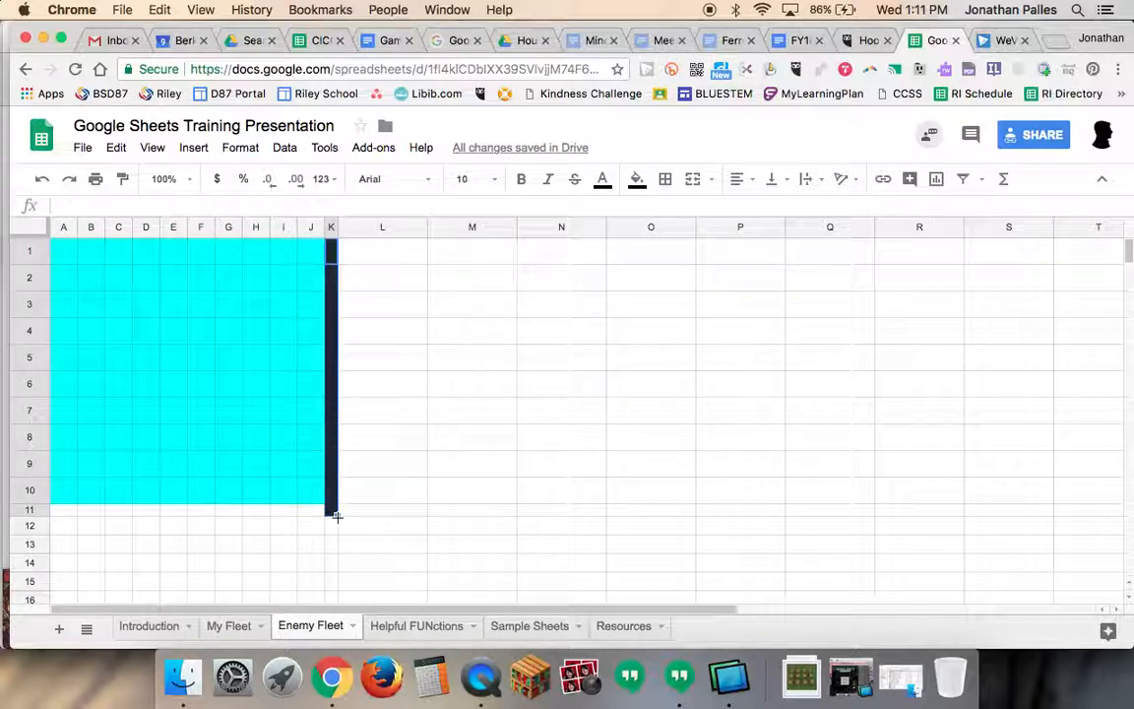
left_click(335, 513)
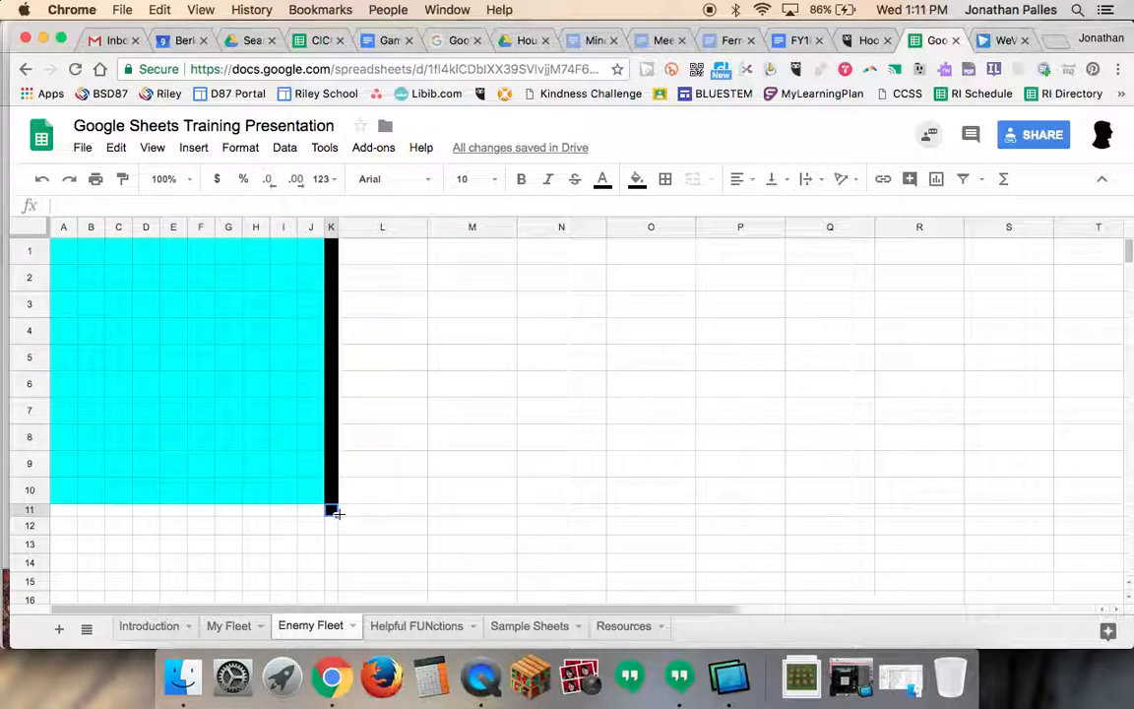
left_click_drag(335, 513, 44, 510)
left_click(332, 462)
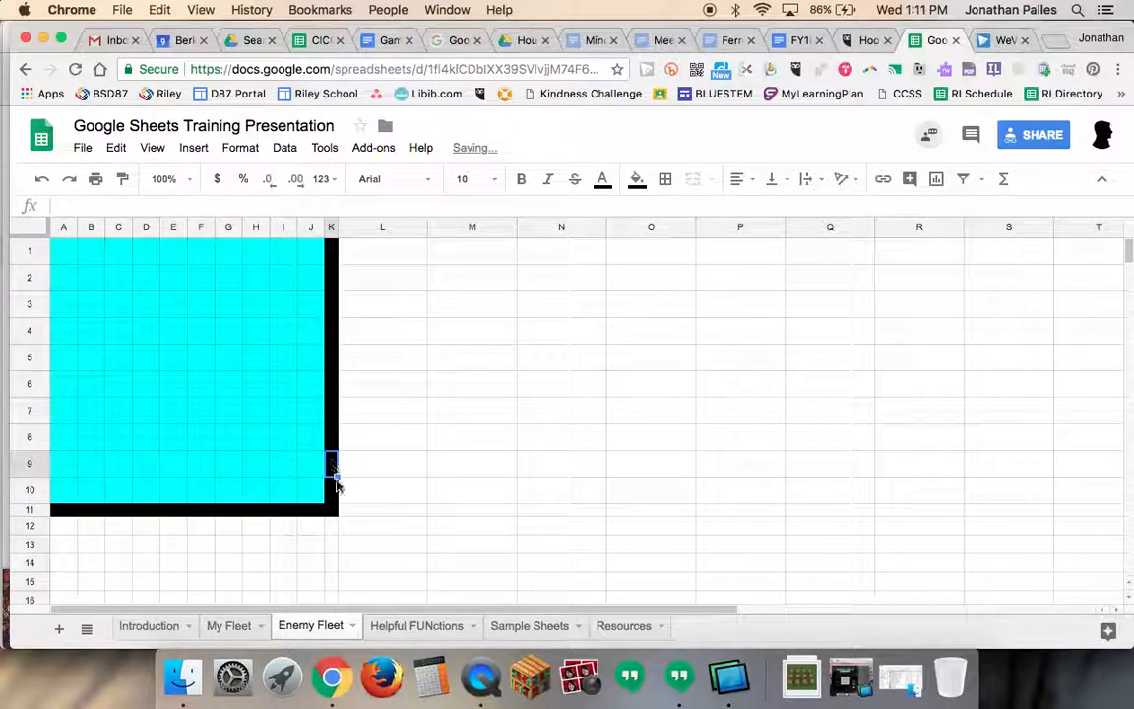
left_click(382, 469)
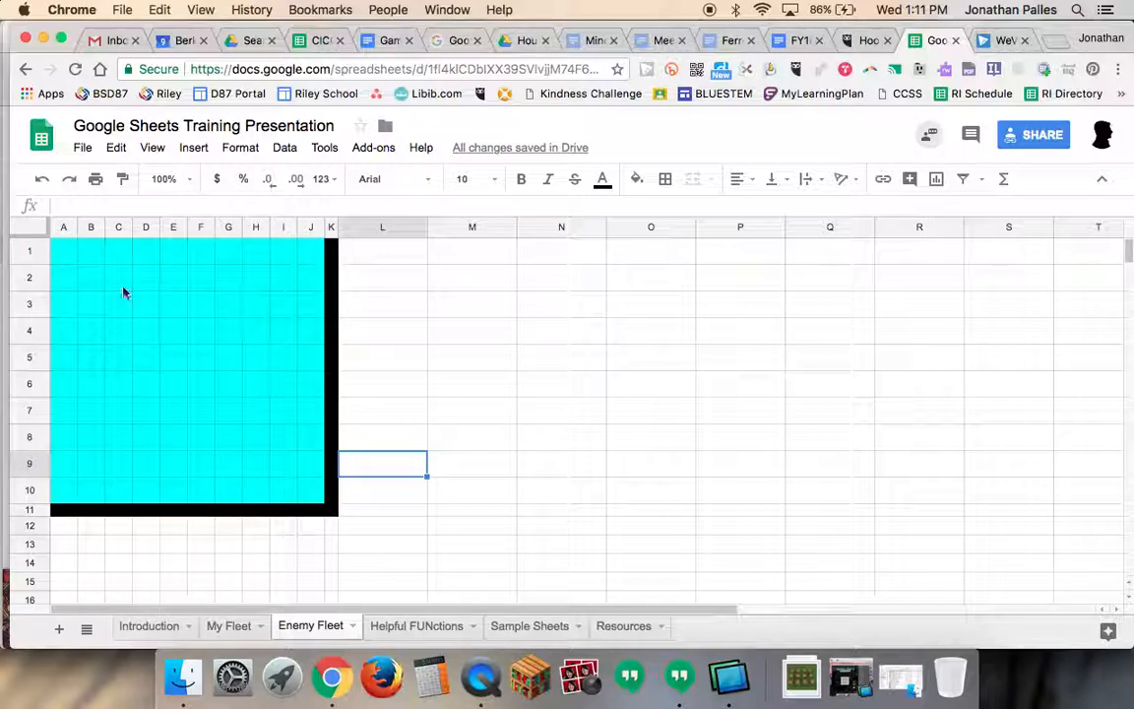
Enter the sample markers X in cell A1 and O in cell A2.
left_click(65, 252)
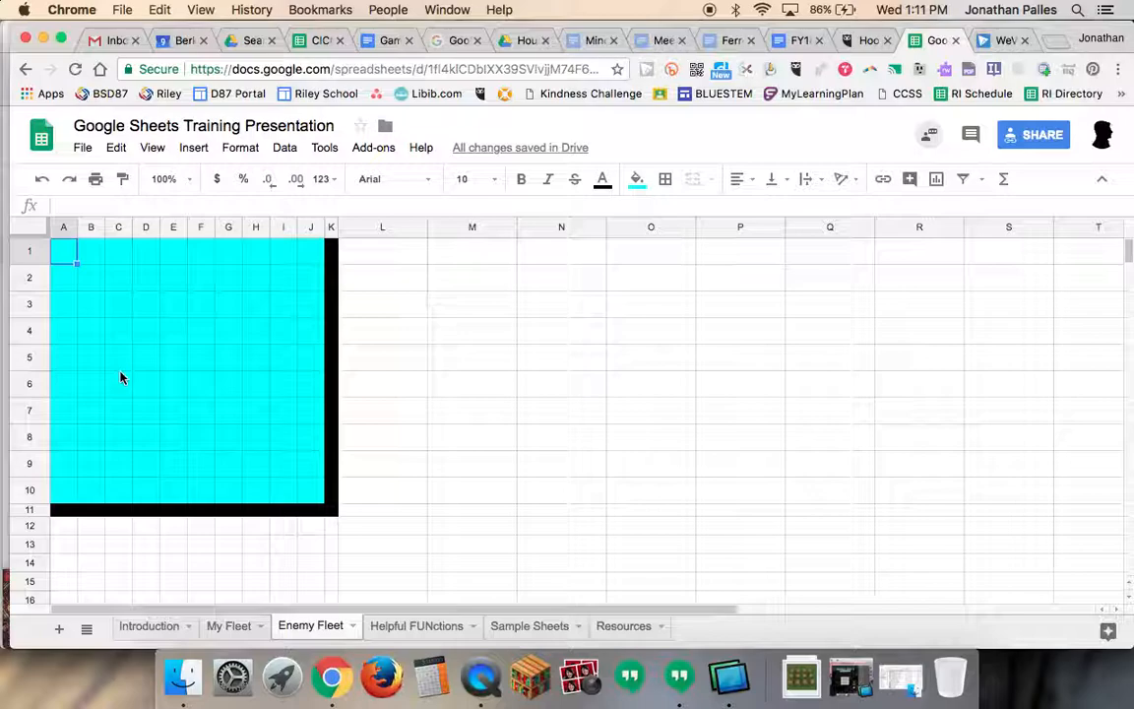
type("X")
key("Return")
type("O")
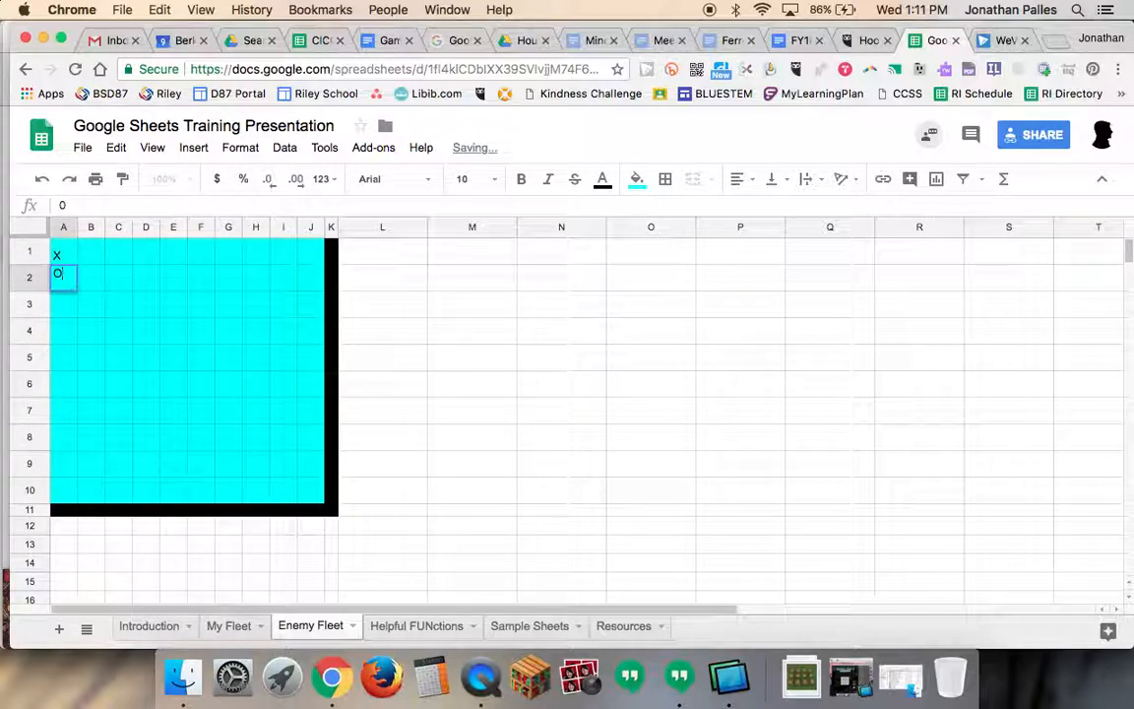
key("Return")
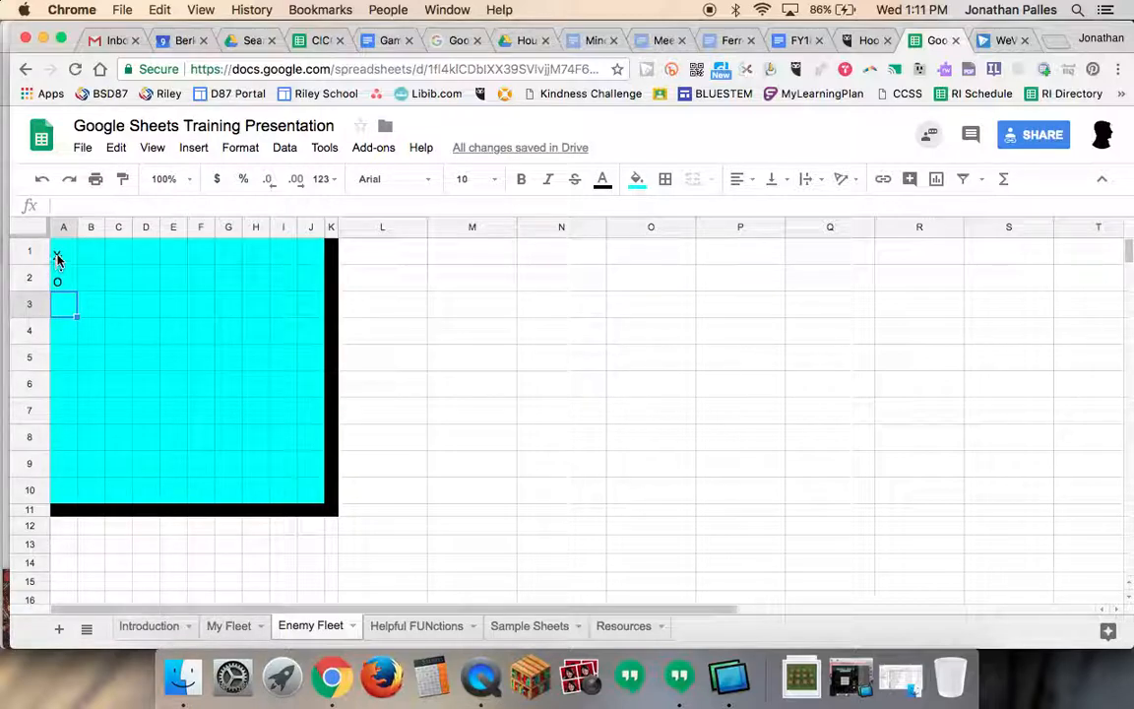
Center the contents of cells A1:J10 horizontally and align them to the middle vertically.
left_click_drag(57, 251, 306, 494)
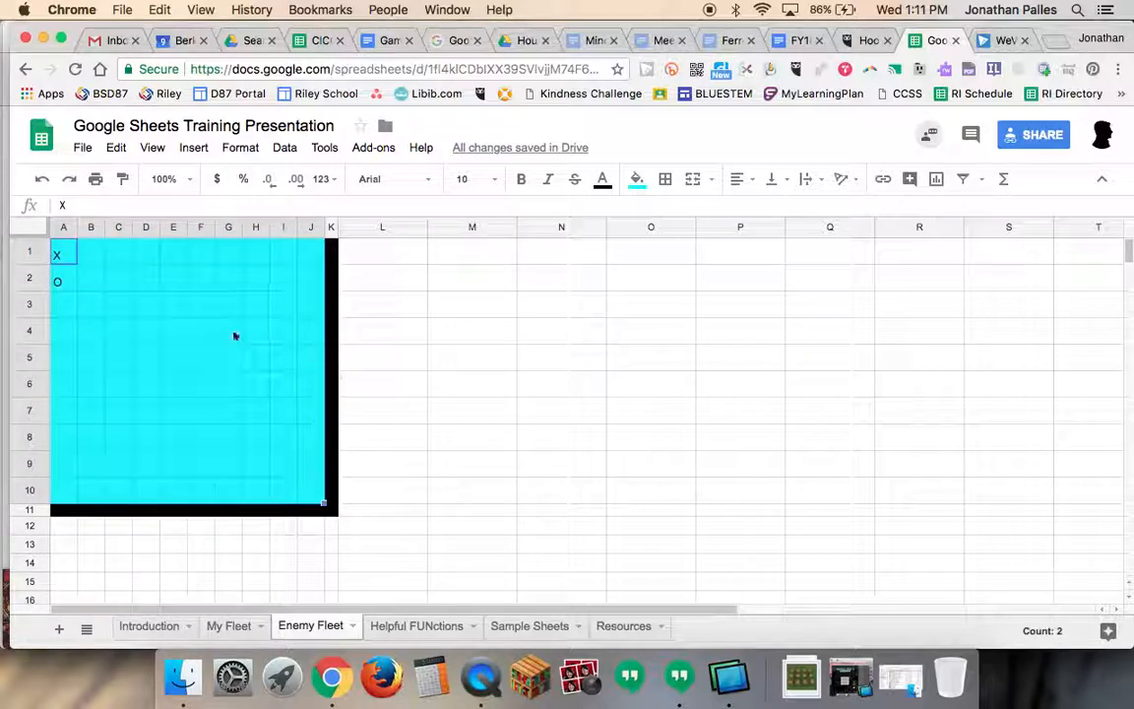
left_click(740, 180)
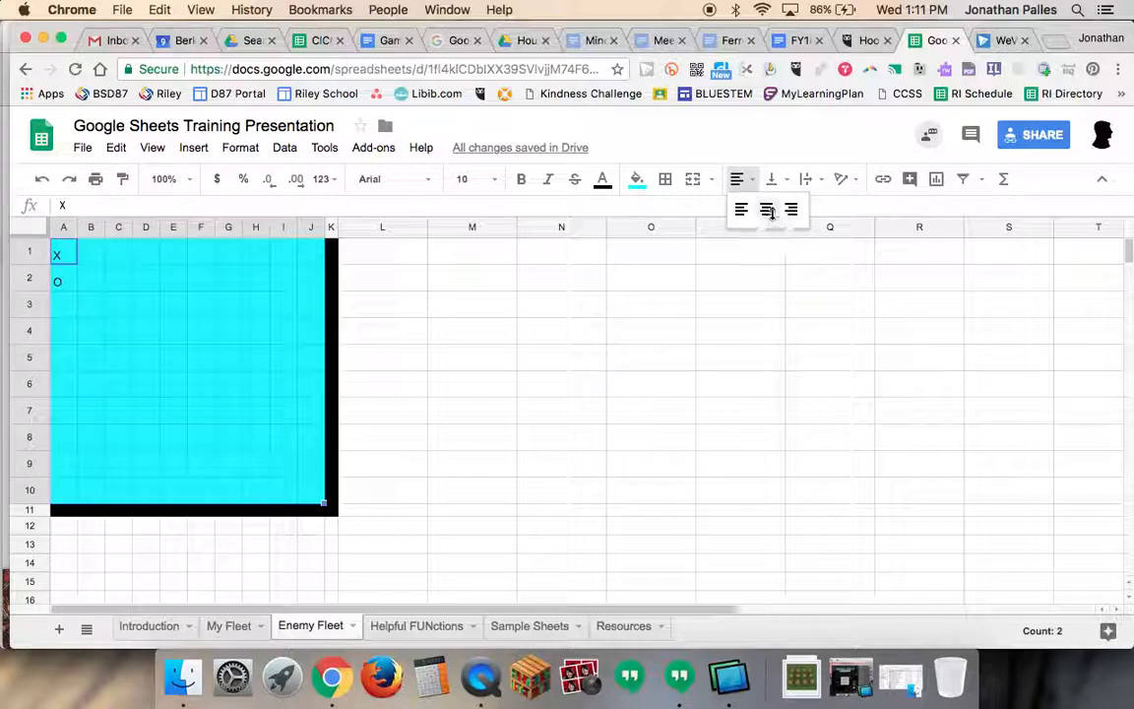
left_click(766, 208)
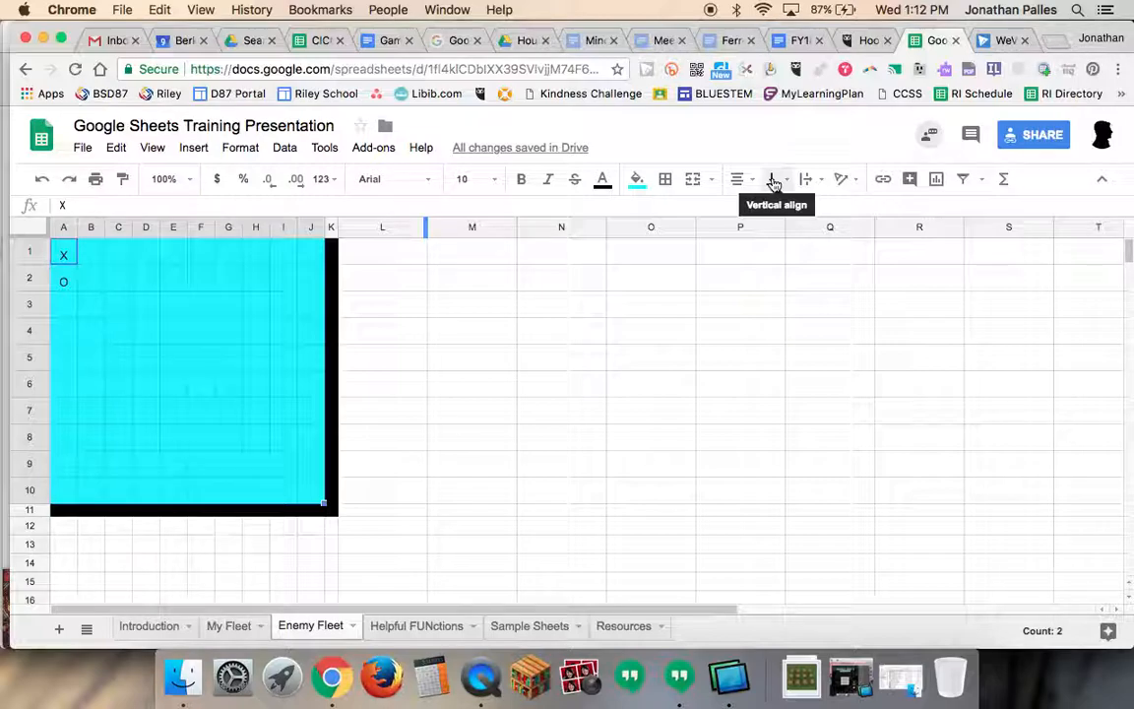
left_click(61, 258)
left_click_drag(63, 255, 315, 484)
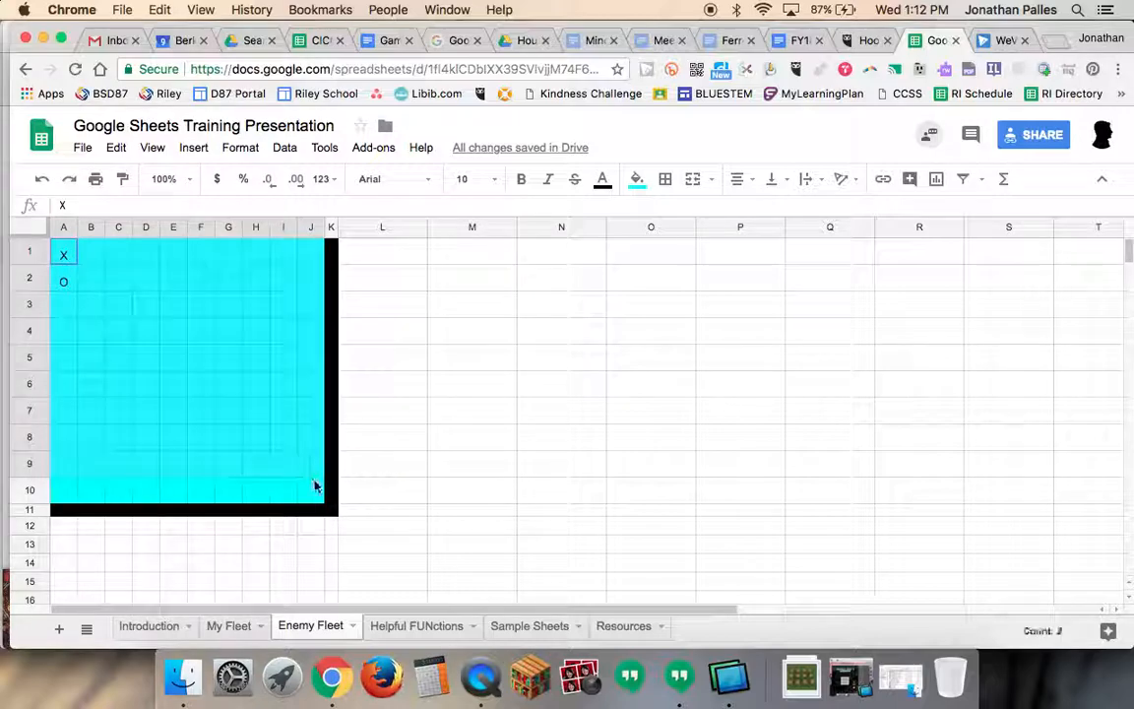
left_click(774, 184)
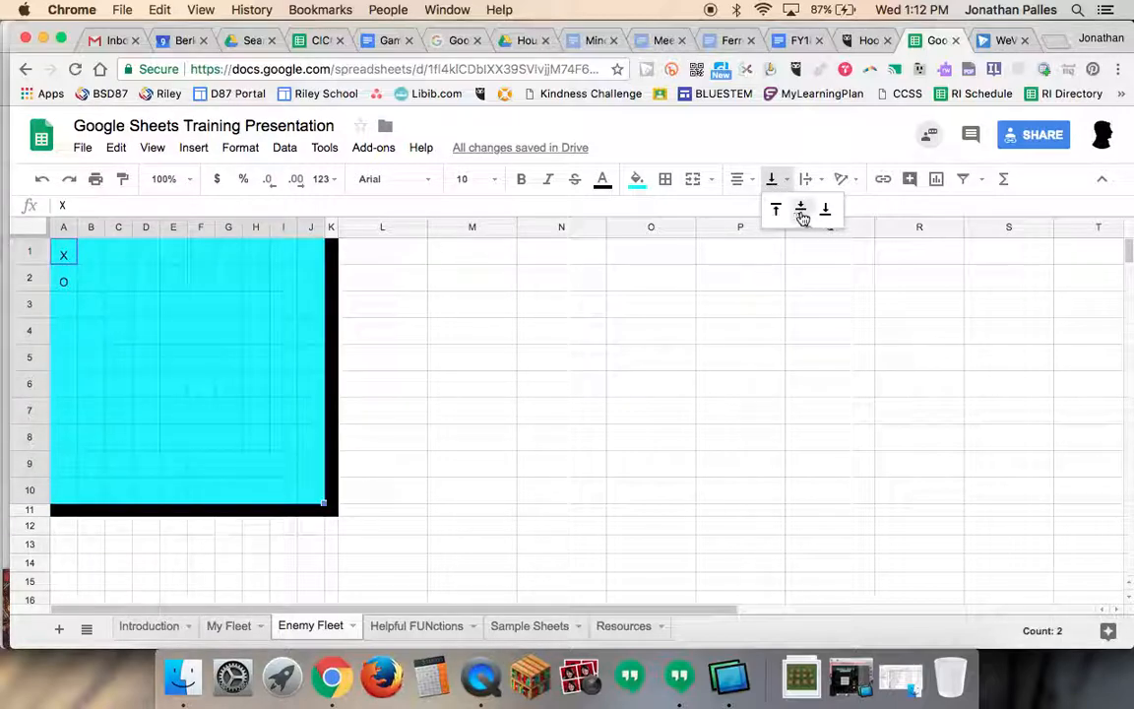
left_click(802, 213)
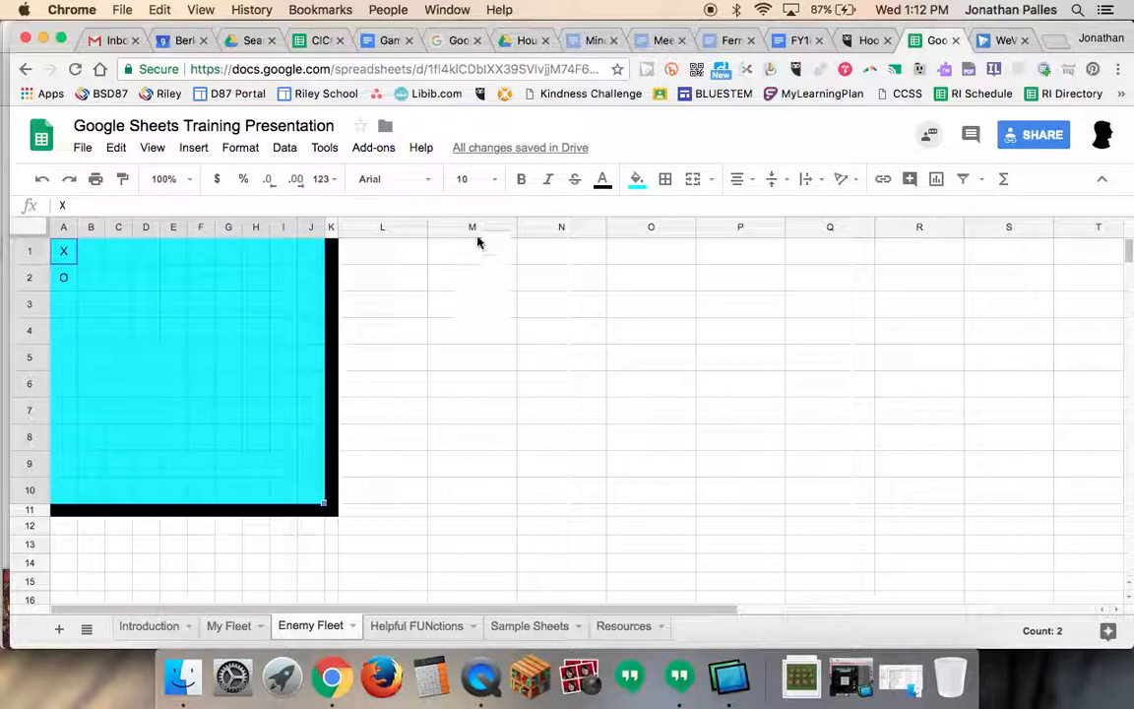
Try font size 36 on cells A1:J10, and undo the size change.
left_click(413, 186)
left_click(412, 186)
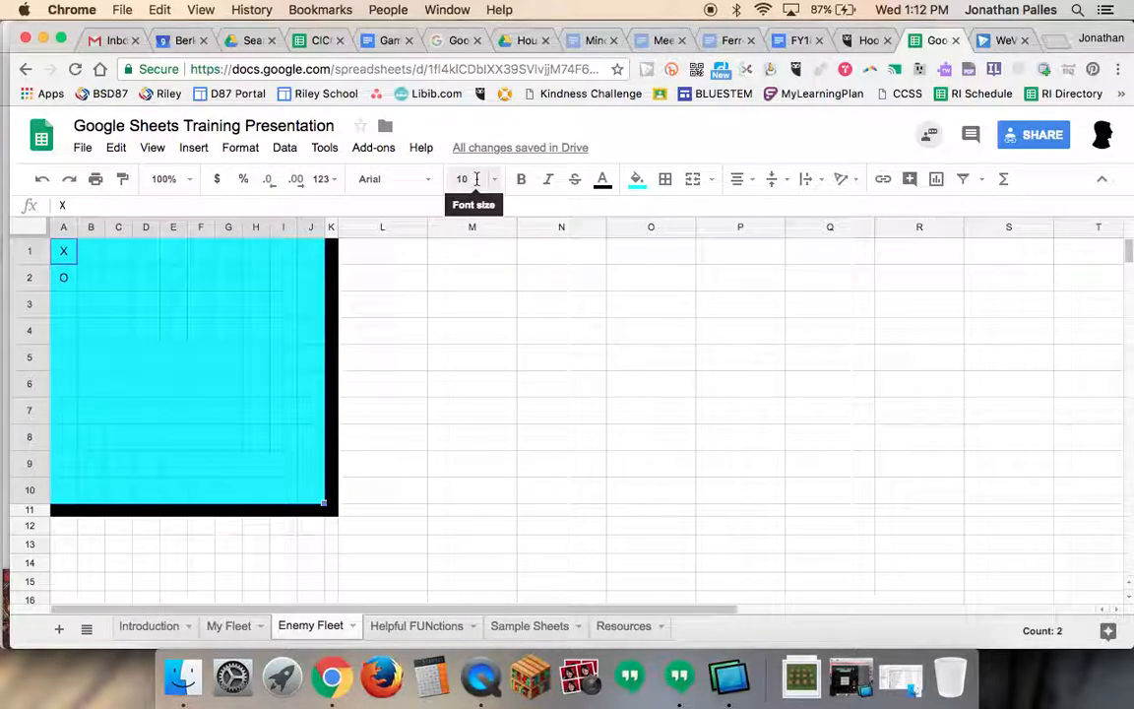
left_click(495, 179)
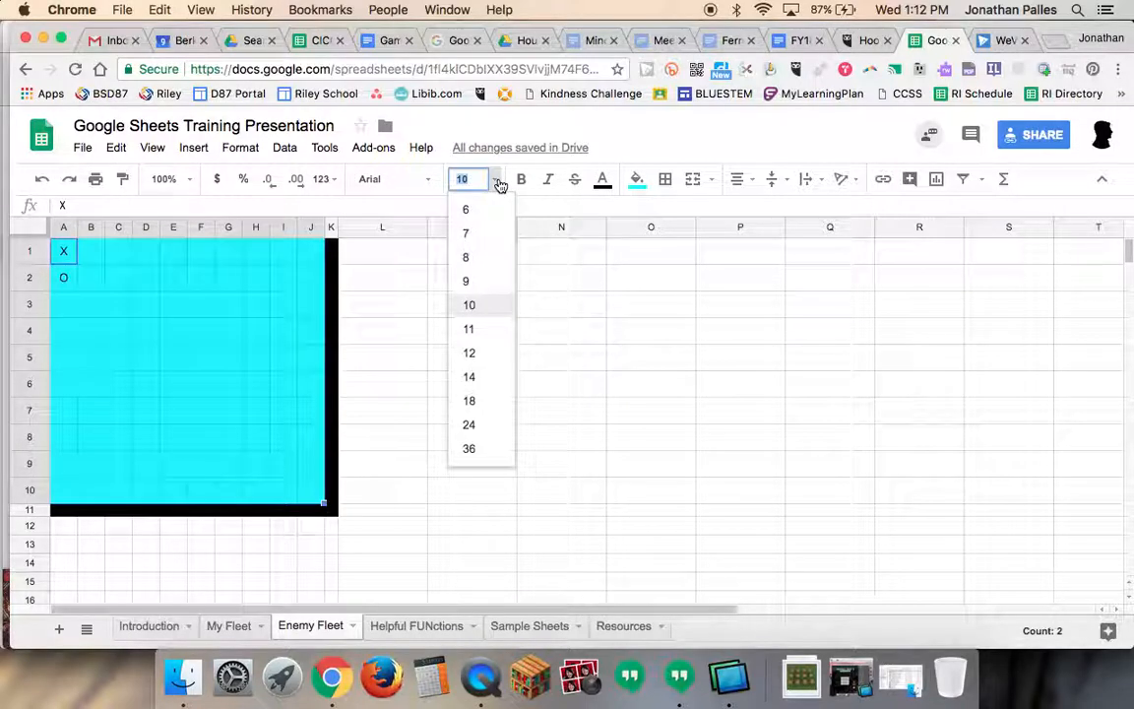
left_click(469, 450)
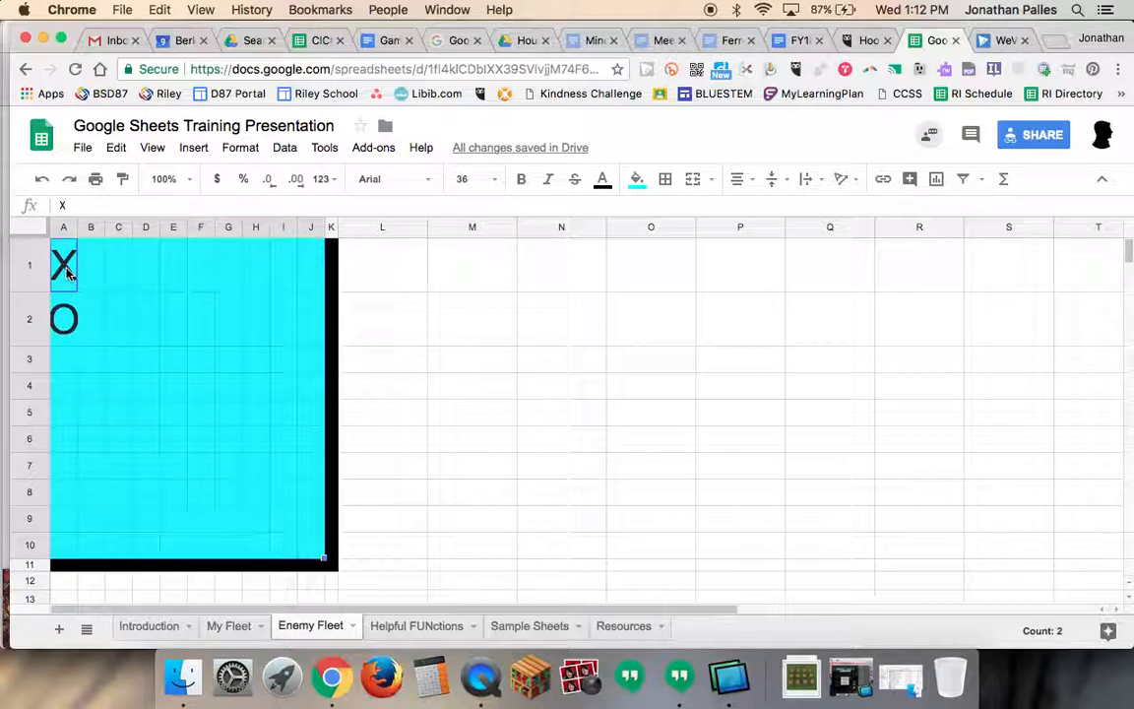
left_click(41, 178)
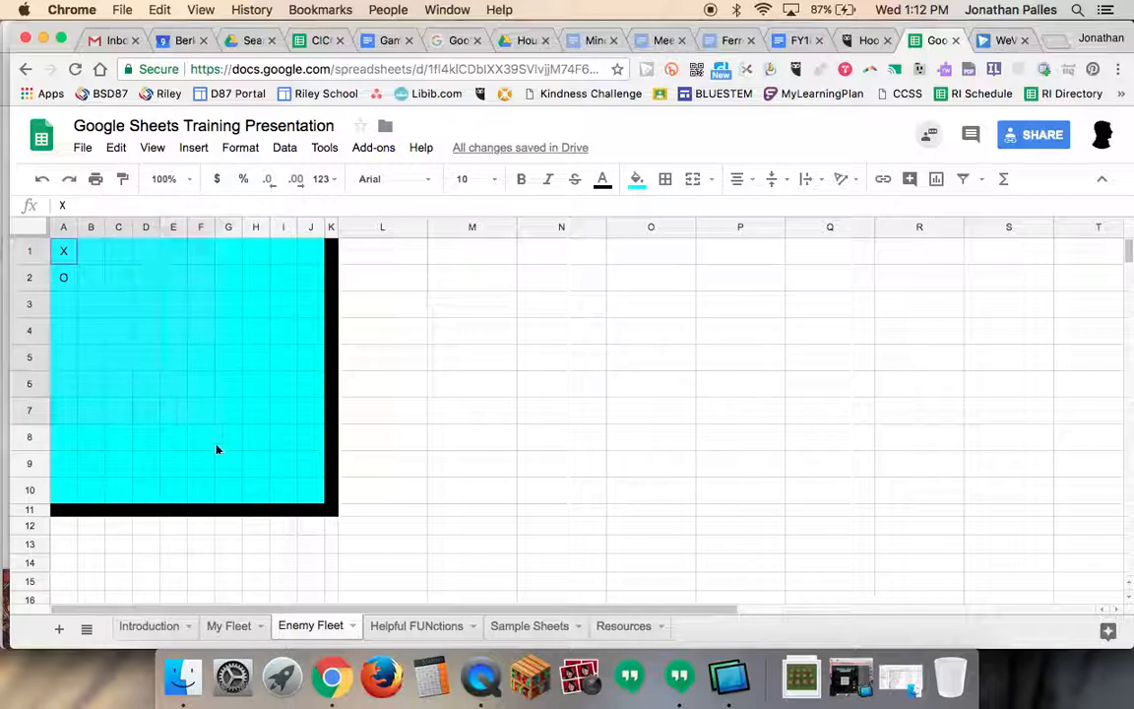
Format the text in cells A1:J10 as bold, italic and strikethrough with a magenta text color.
left_click(307, 502, "shift")
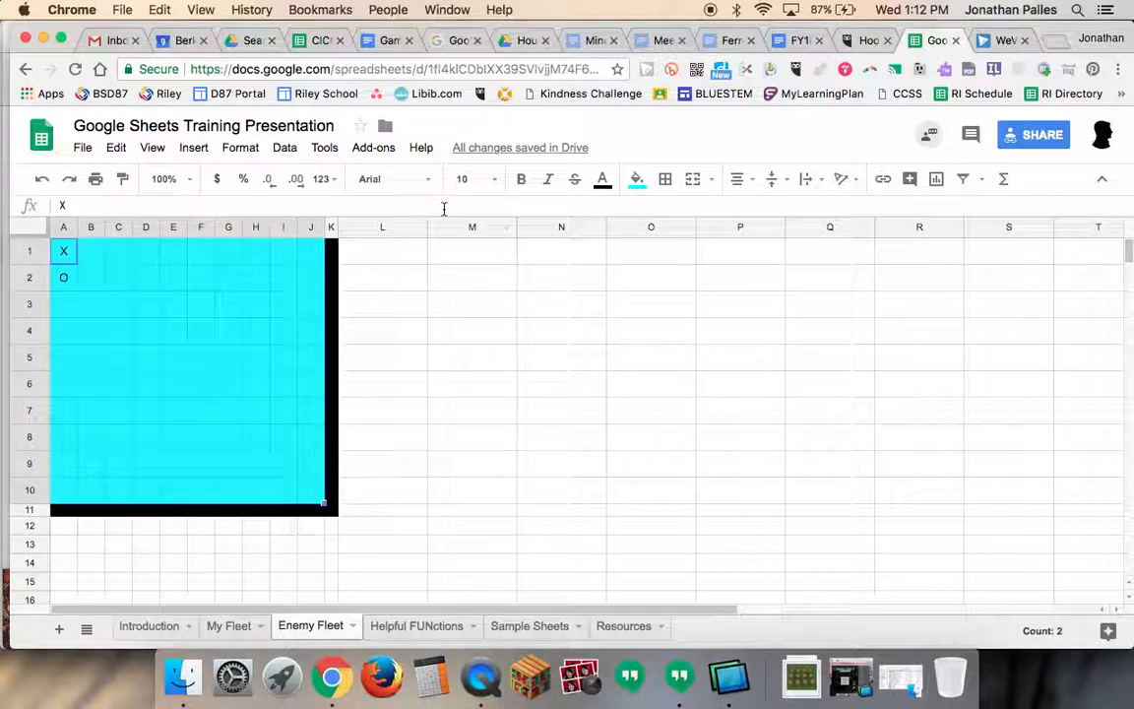
left_click(520, 179)
left_click(549, 185)
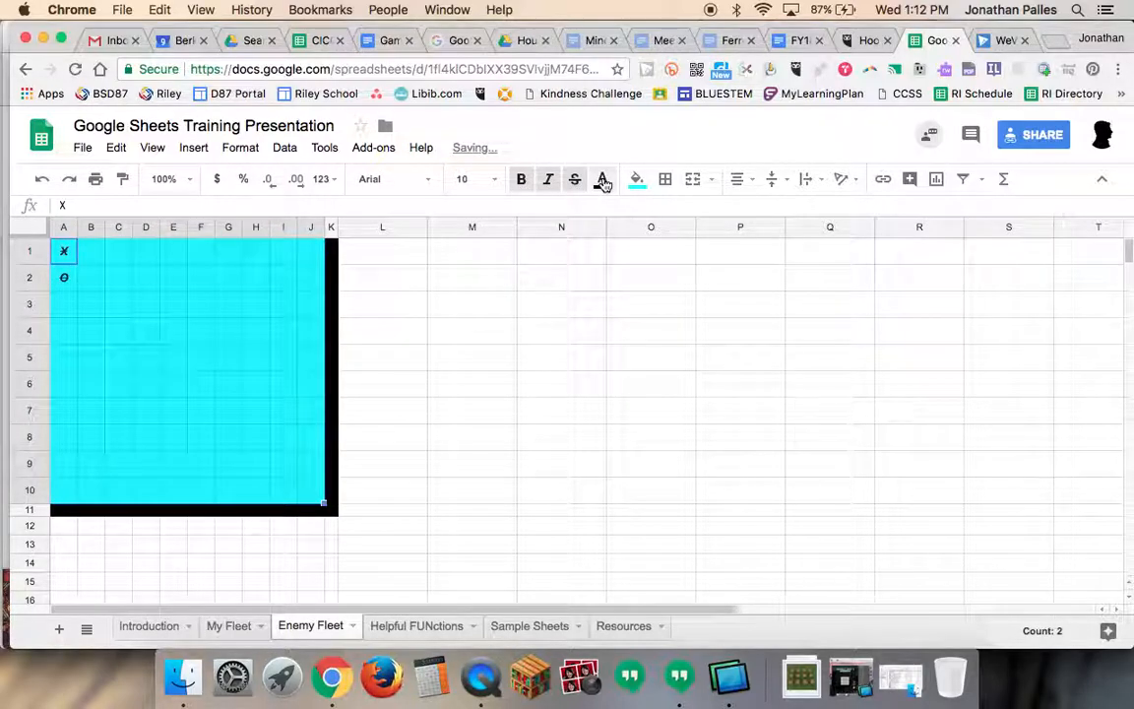
left_click(604, 182)
left_click(753, 257)
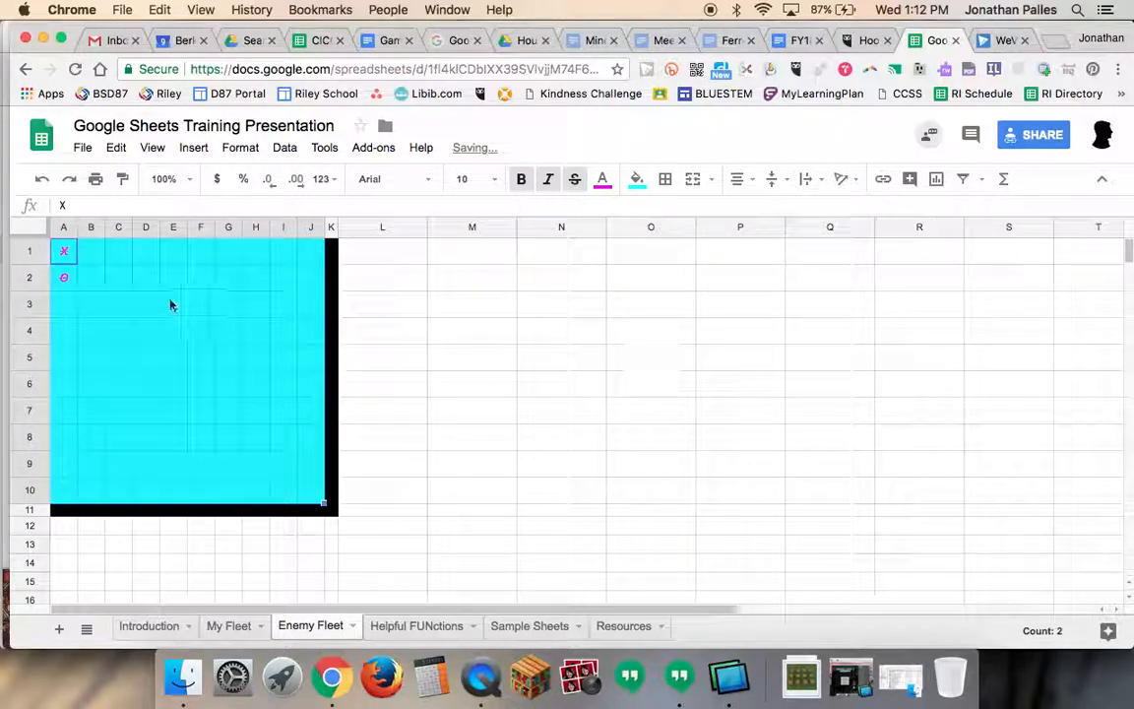